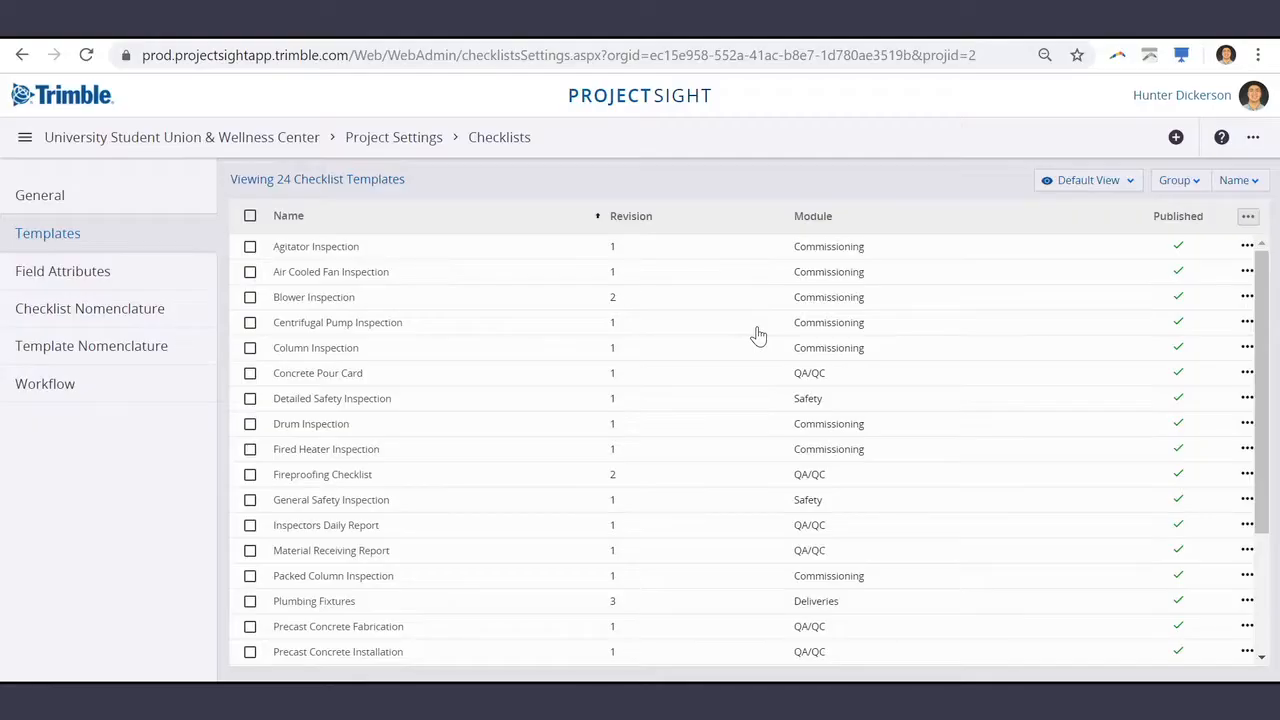
Step: Start a new checklist template named Electrical Inspection and bring up its Excel import/export options
{"action": "left_click", "coordinate": [1176, 140]}
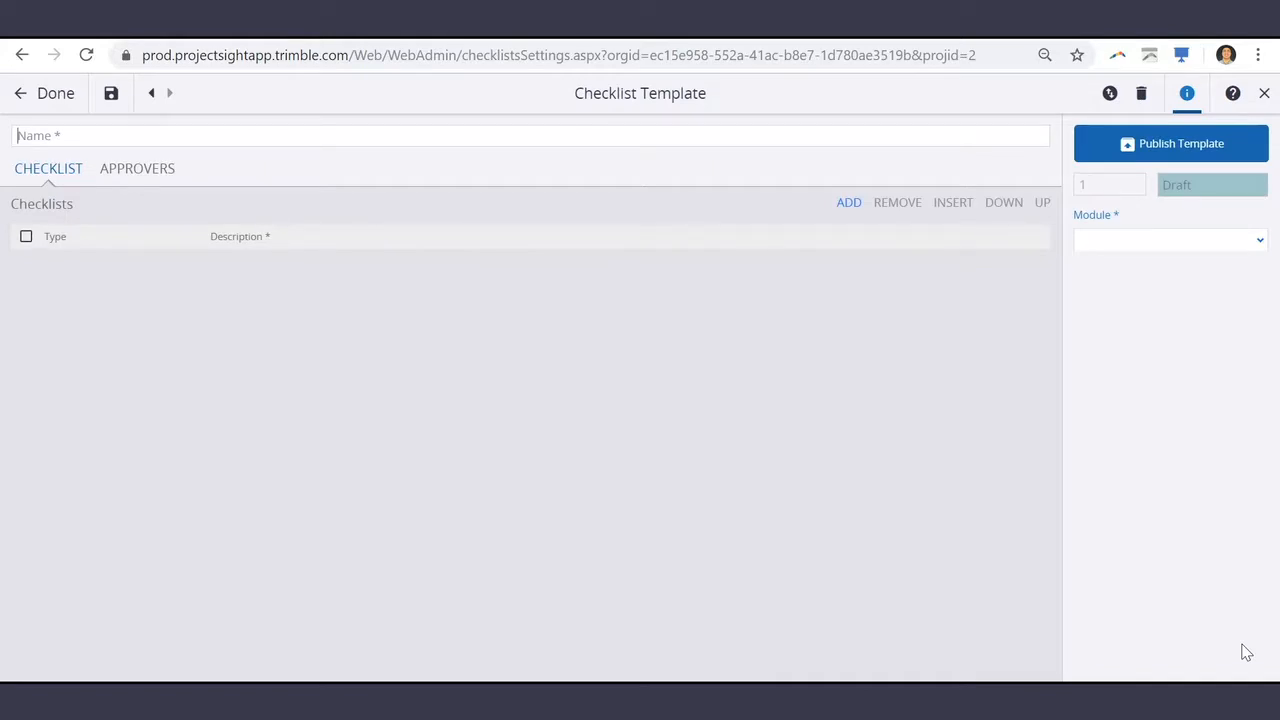
{"action": "type", "text": "Electrical Inspection"}
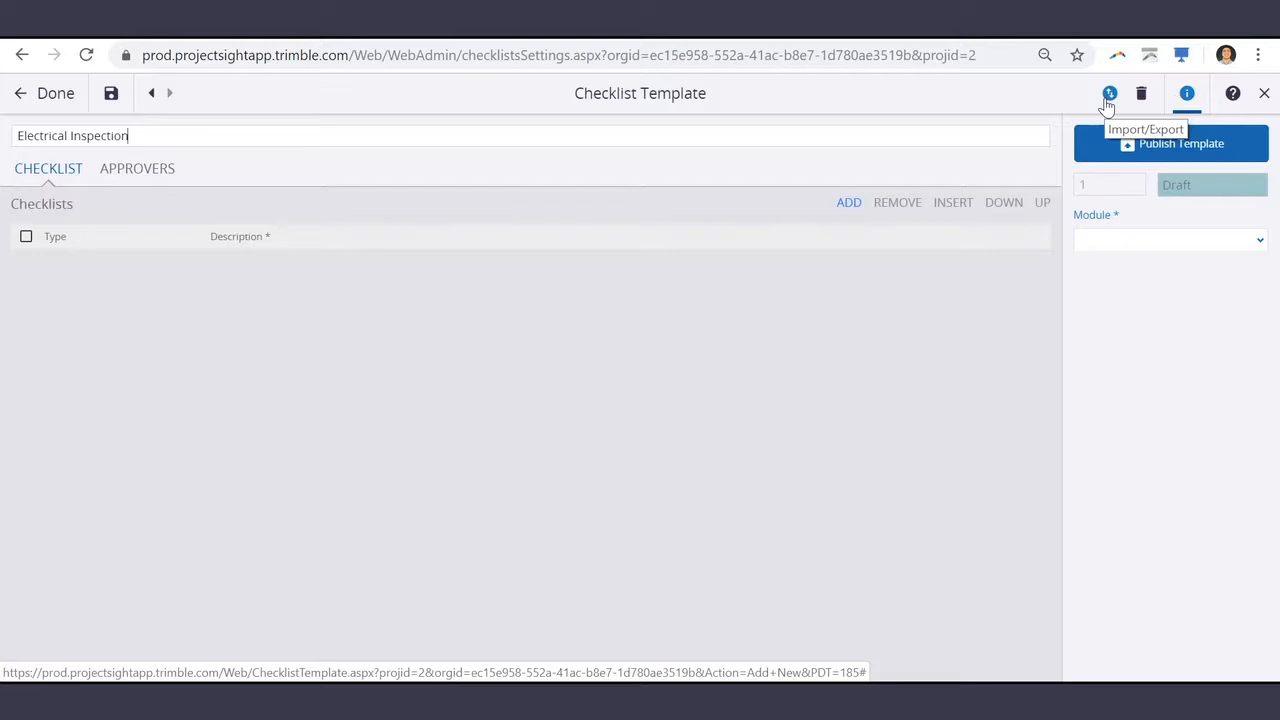
{"action": "left_click", "coordinate": [1108, 100]}
{"action": "left_click", "coordinate": [1112, 101]}
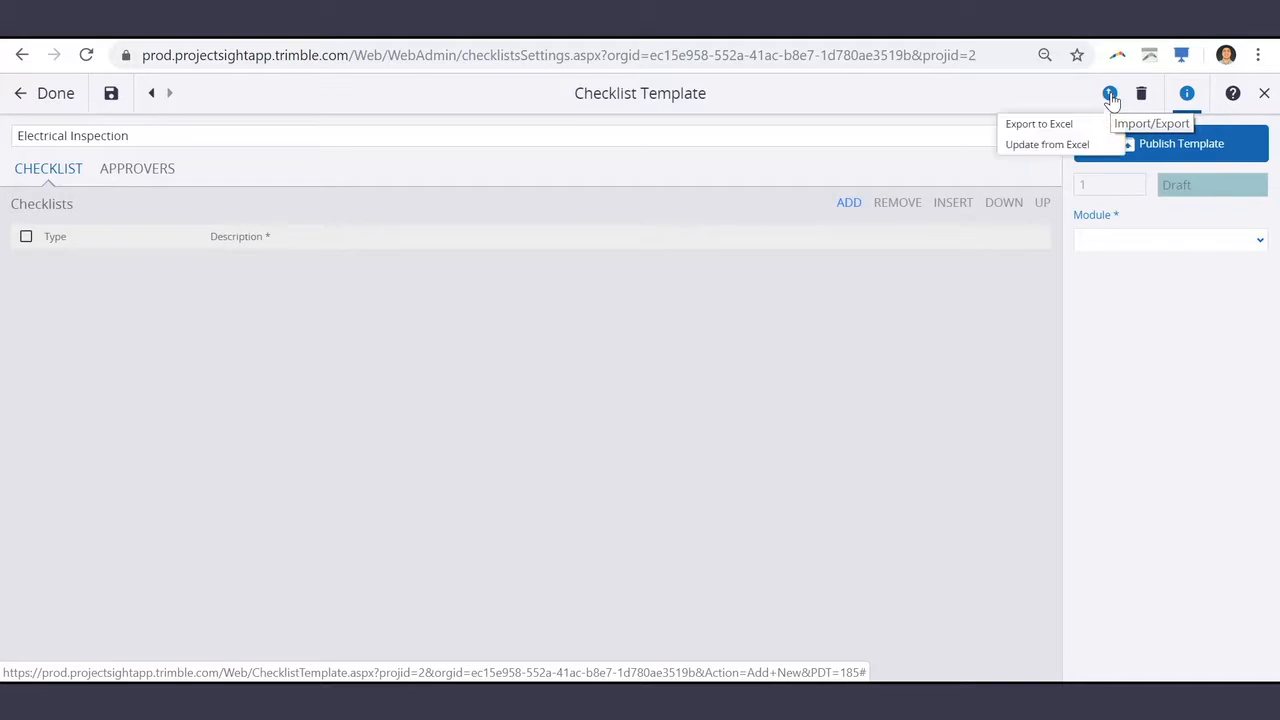
{"action": "left_click", "coordinate": [1060, 131]}
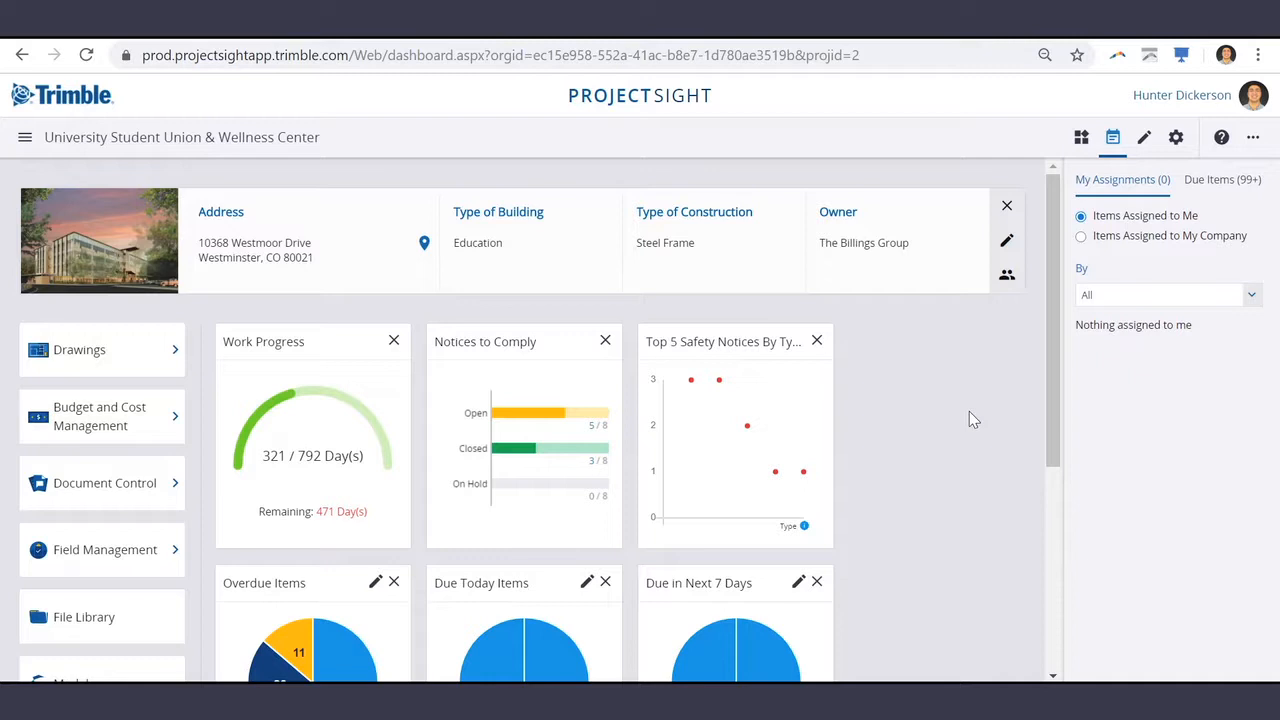
Step: Open the project's Field Management checklists, show them as a list and look at the grouping and sorting options
{"action": "left_click", "coordinate": [176, 556]}
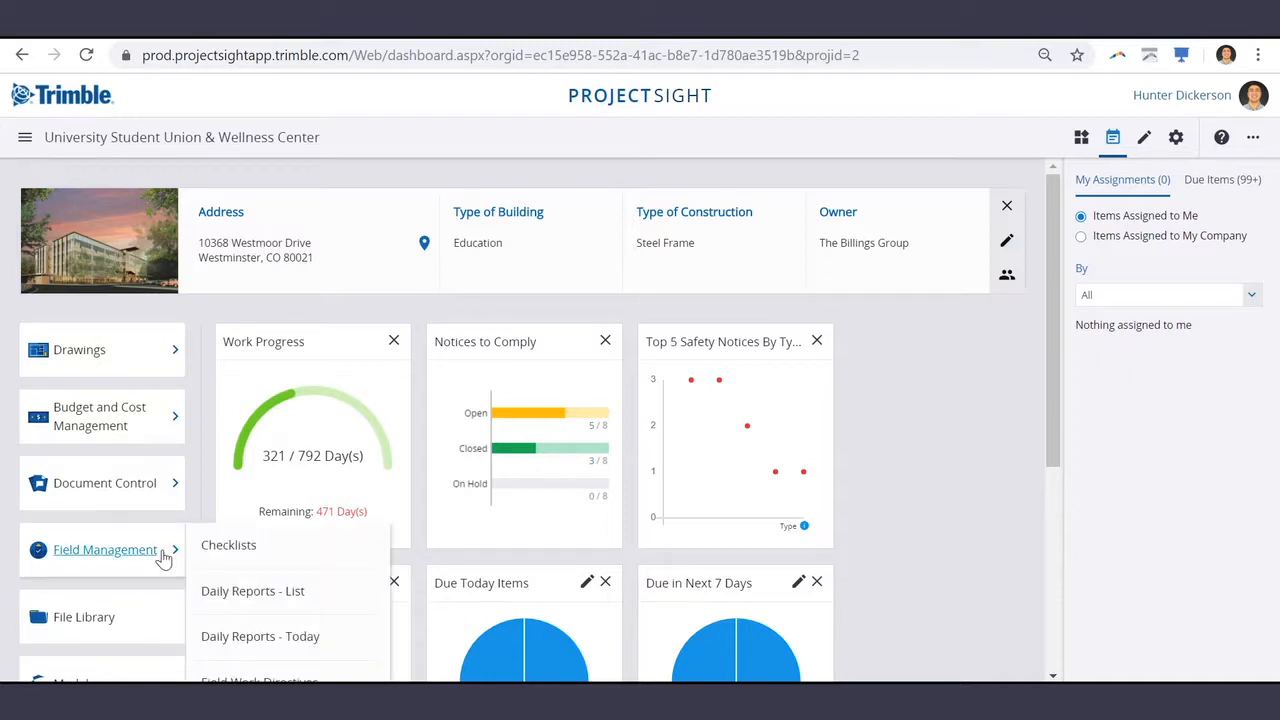
{"action": "left_click", "coordinate": [240, 548]}
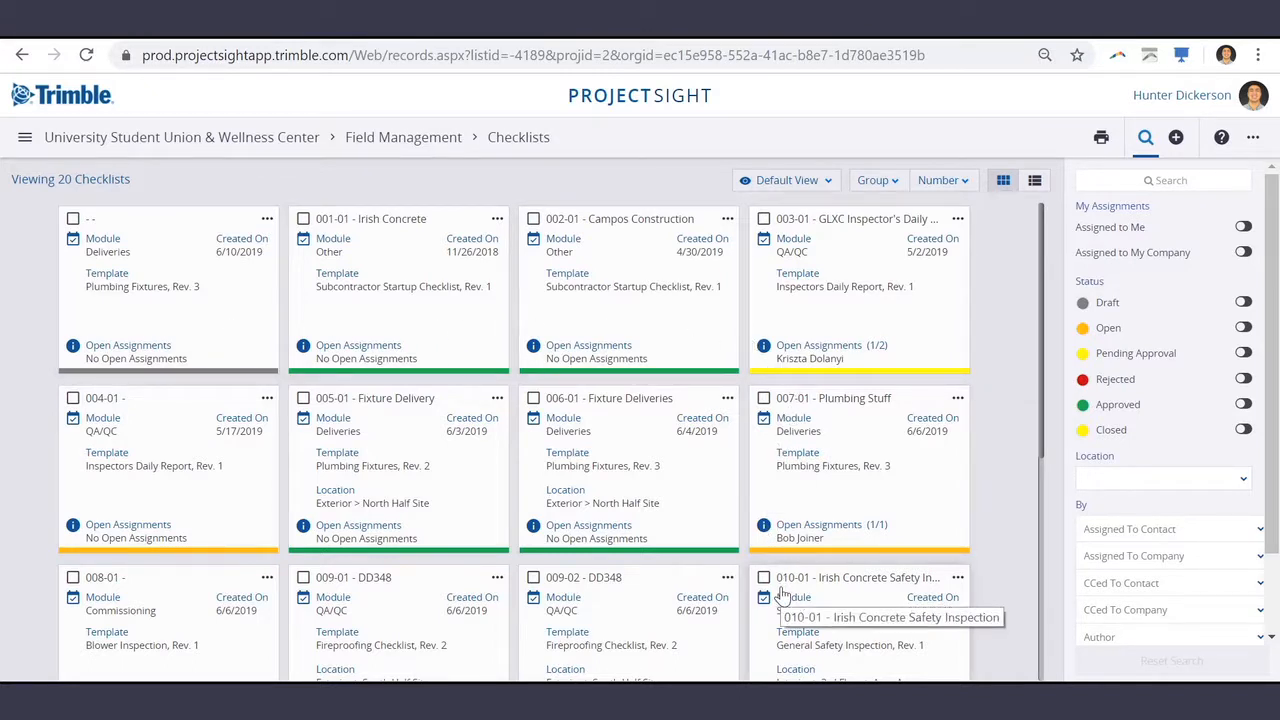
{"action": "left_click", "coordinate": [1037, 182]}
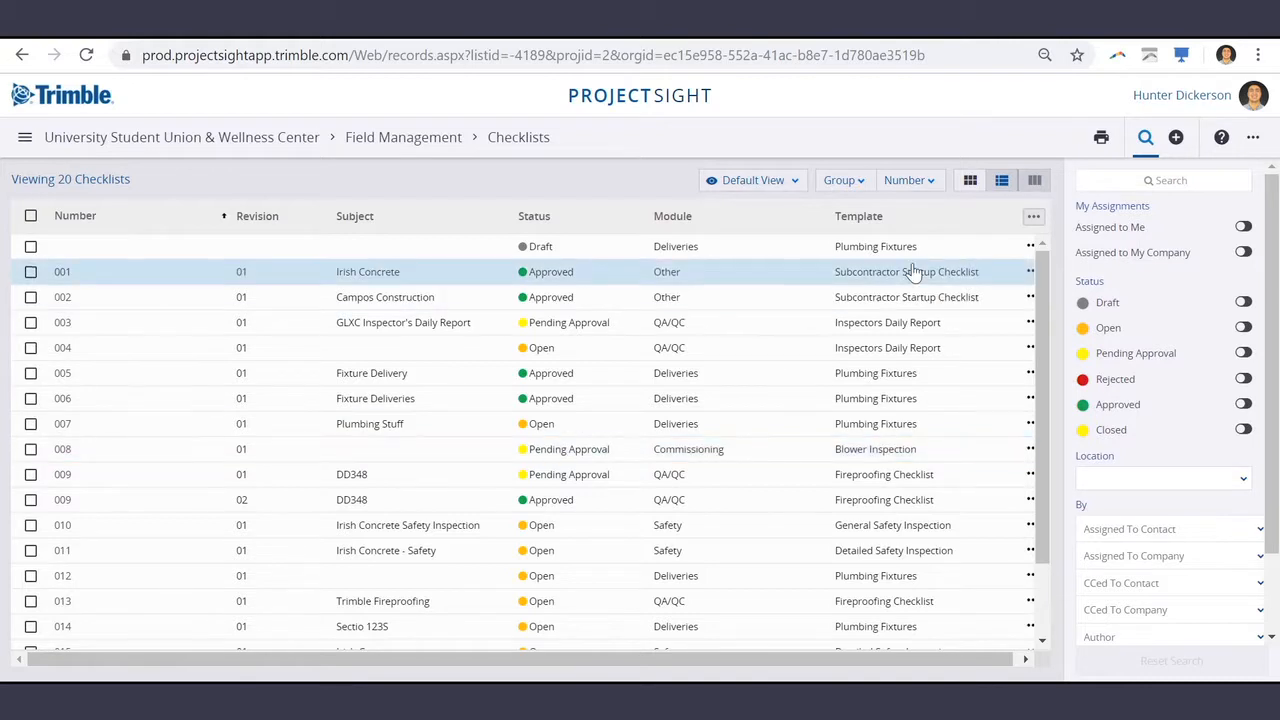
{"action": "left_click", "coordinate": [843, 186]}
{"action": "left_click", "coordinate": [900, 190]}
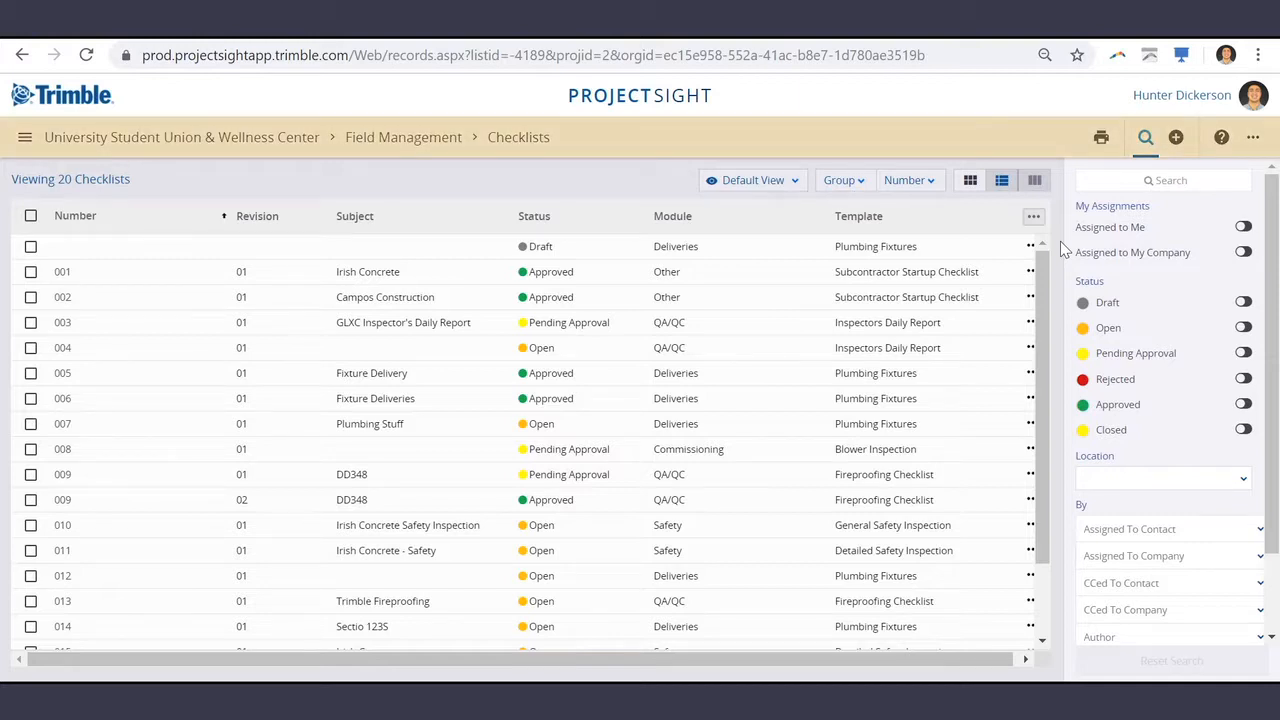
Step: Create a checklist from the Blower Inspection template with the subject Blower Inspection and the status Open
{"action": "left_click", "coordinate": [1178, 140]}
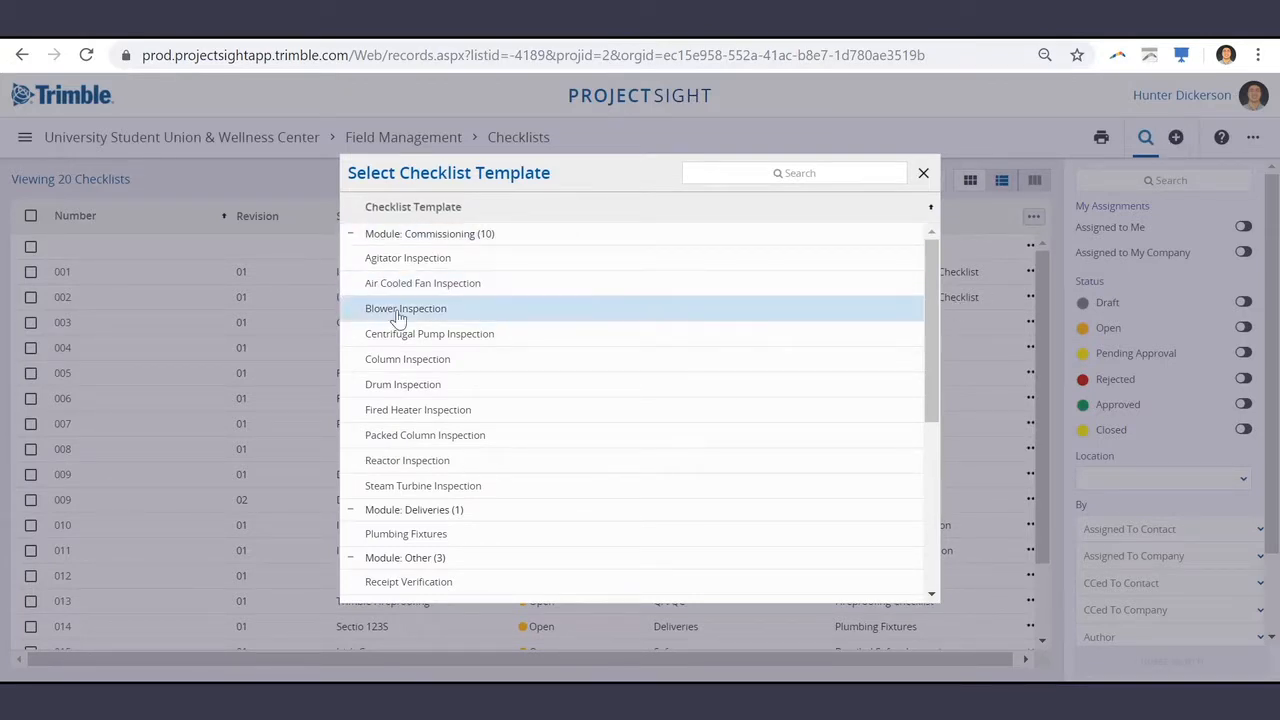
{"action": "left_click", "coordinate": [470, 308]}
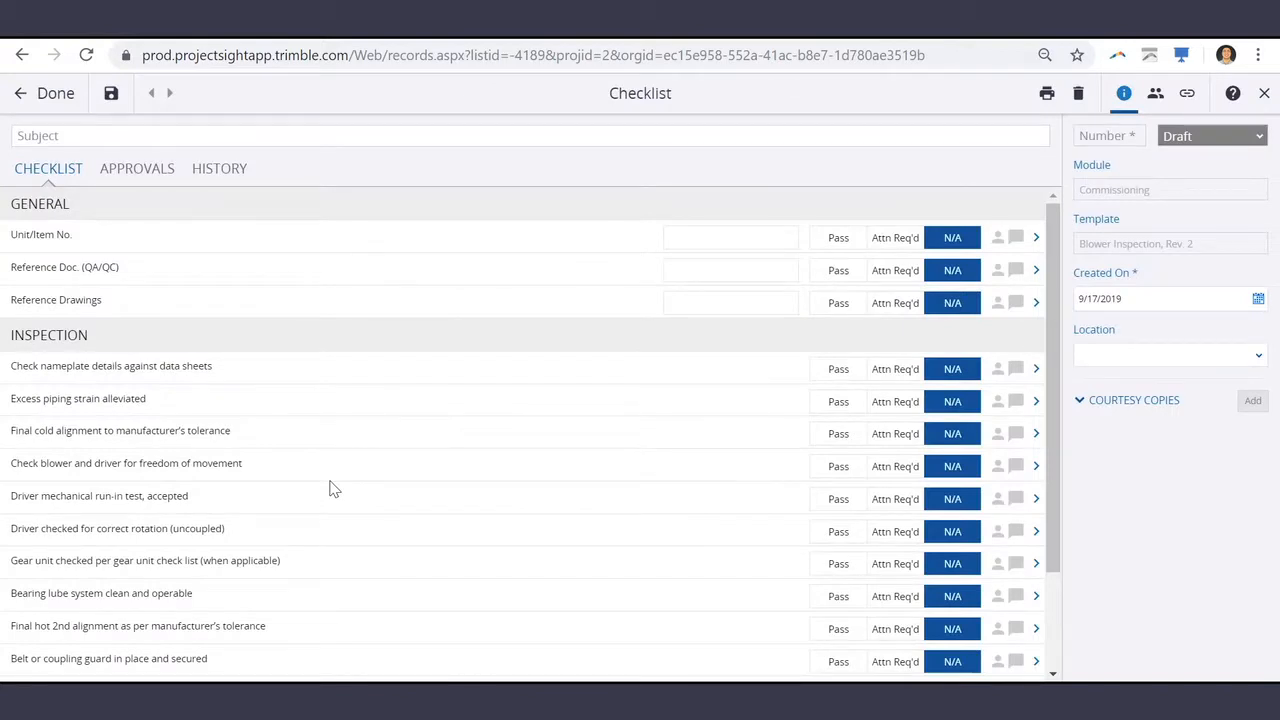
{"action": "left_click", "coordinate": [260, 135]}
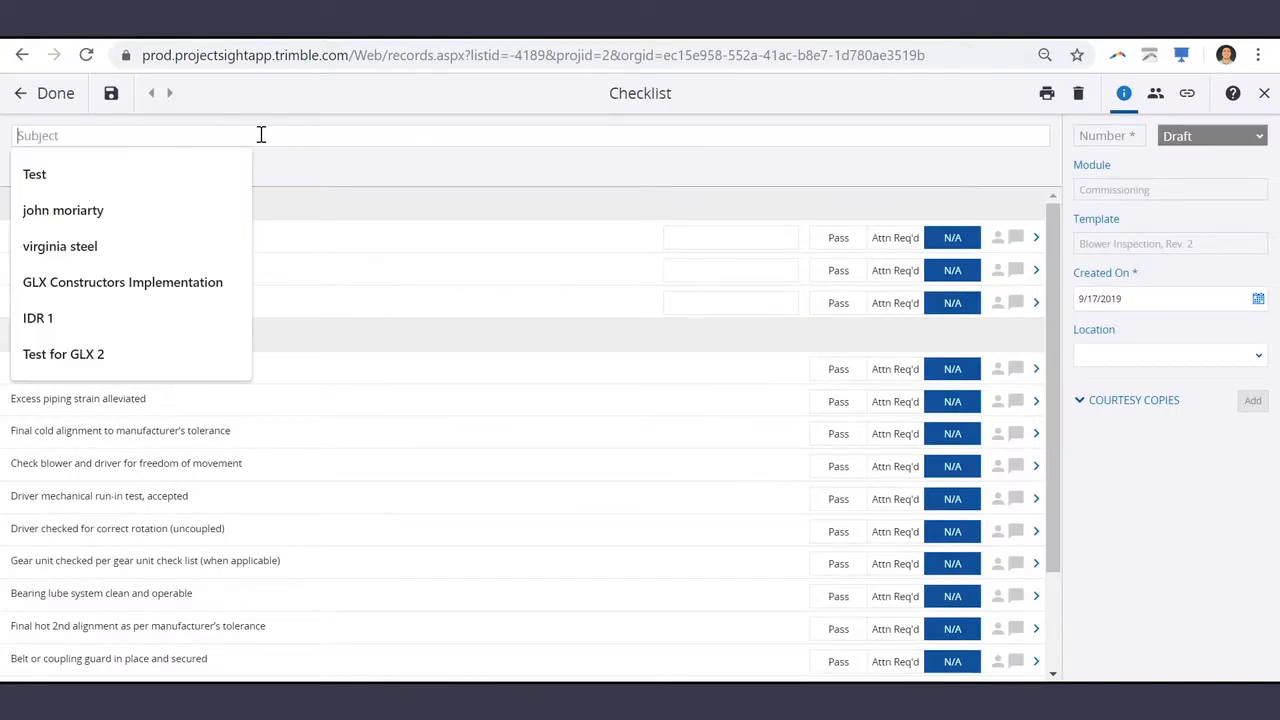
{"action": "type", "text": "Blowe"}
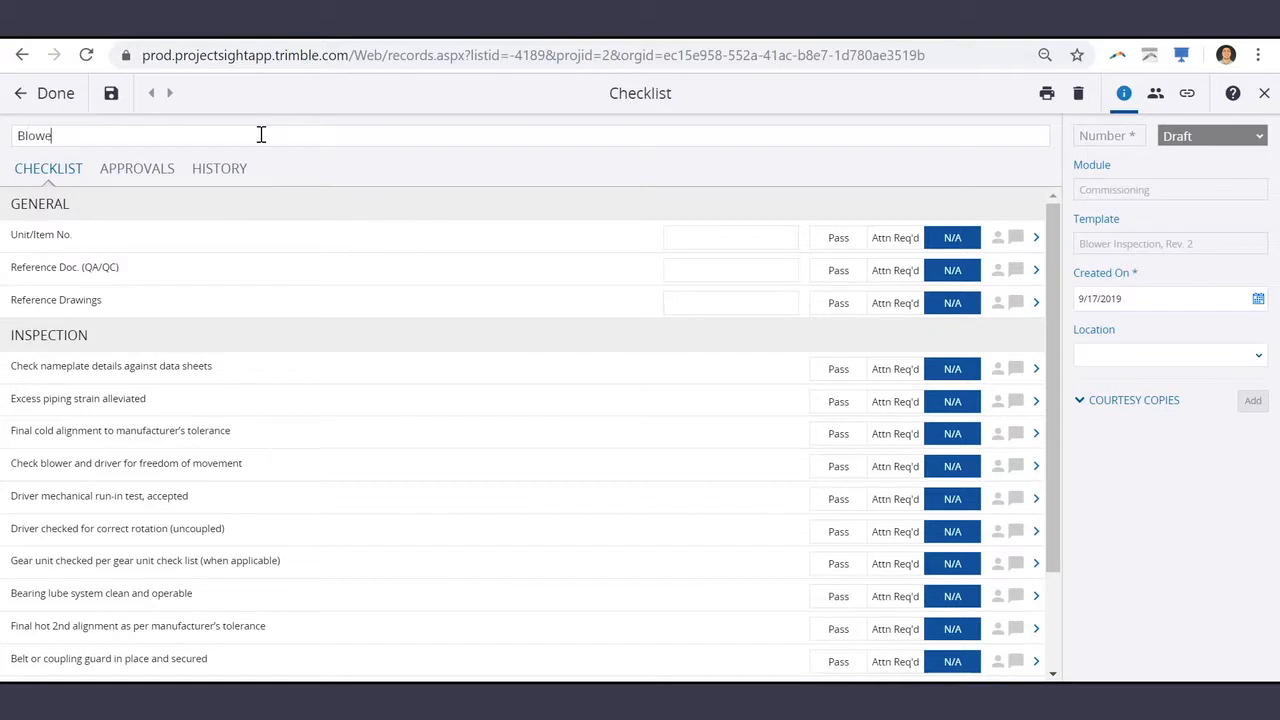
{"action": "type", "text": "r Inspection"}
{"action": "left_click", "coordinate": [1256, 136]}
{"action": "left_click", "coordinate": [1144, 184]}
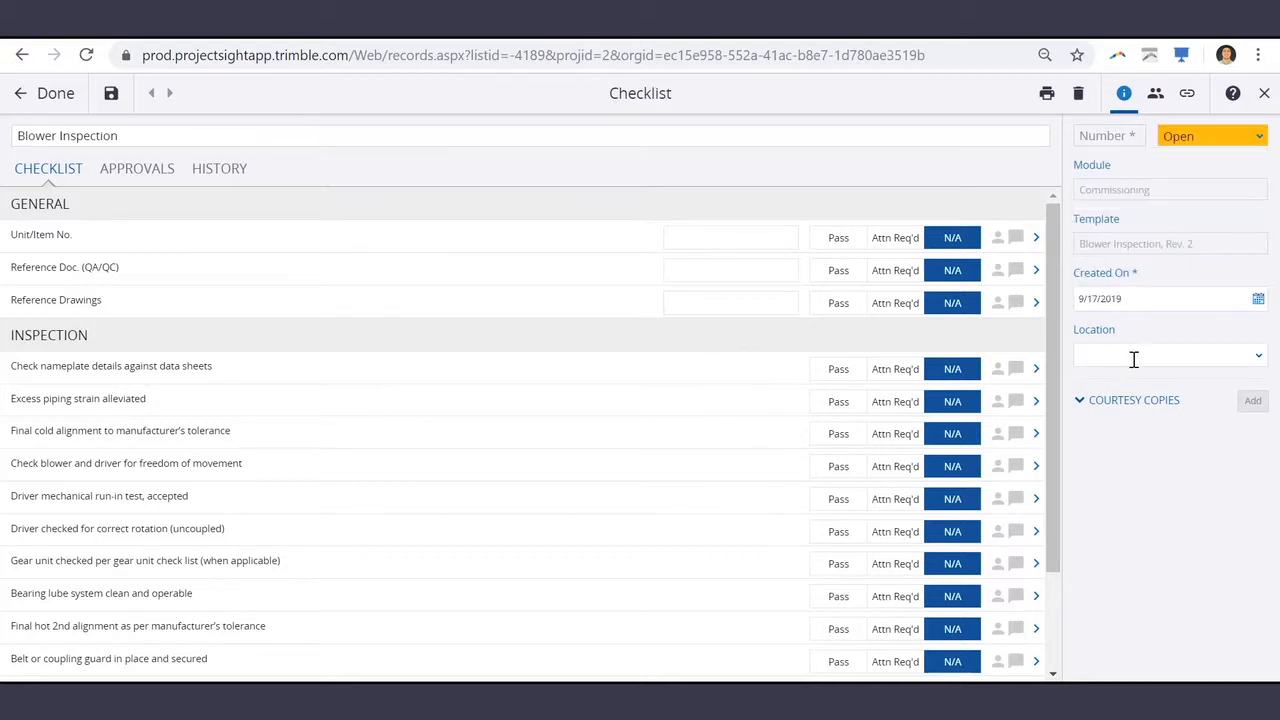
Step: Add a contact as a courtesy copy recipient on the new Blower Inspection checklist and finish the record
{"action": "left_click", "coordinate": [1252, 402]}
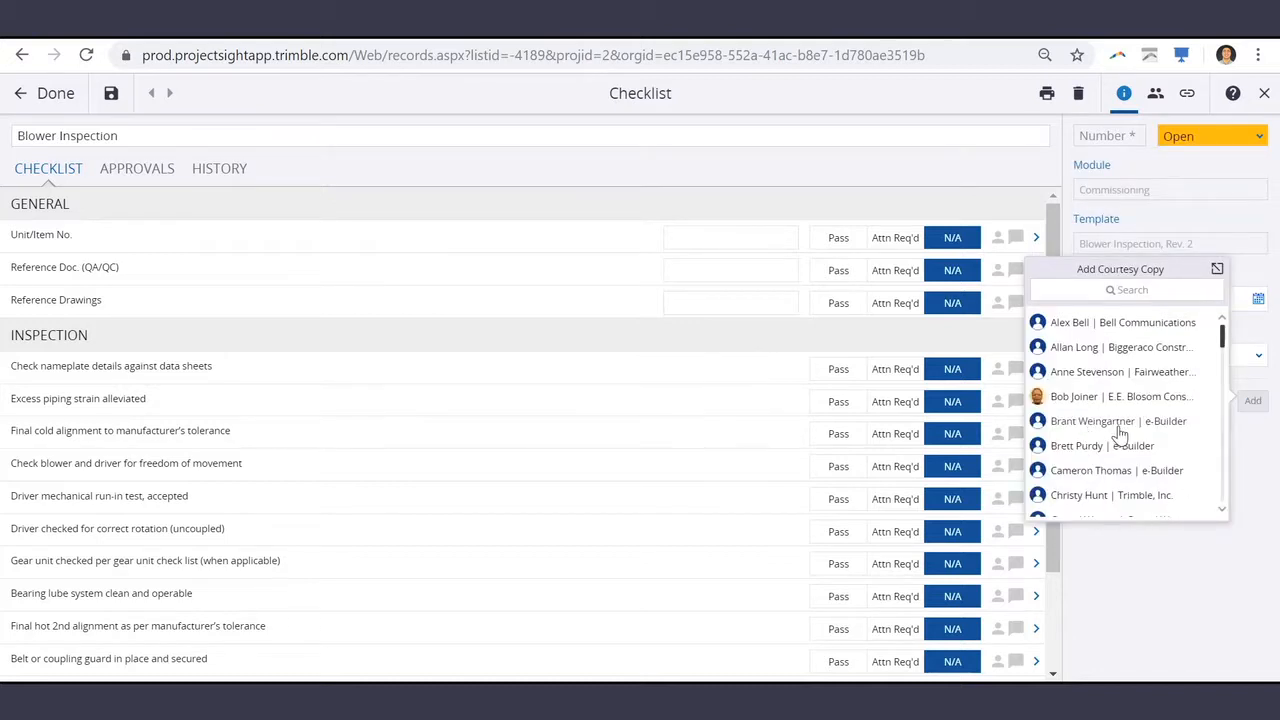
{"action": "scroll", "coordinate": [1110, 436], "scroll_direction": "down", "scroll_amount": 5}
{"action": "scroll", "coordinate": [1127, 446], "scroll_direction": "down", "scroll_amount": 4}
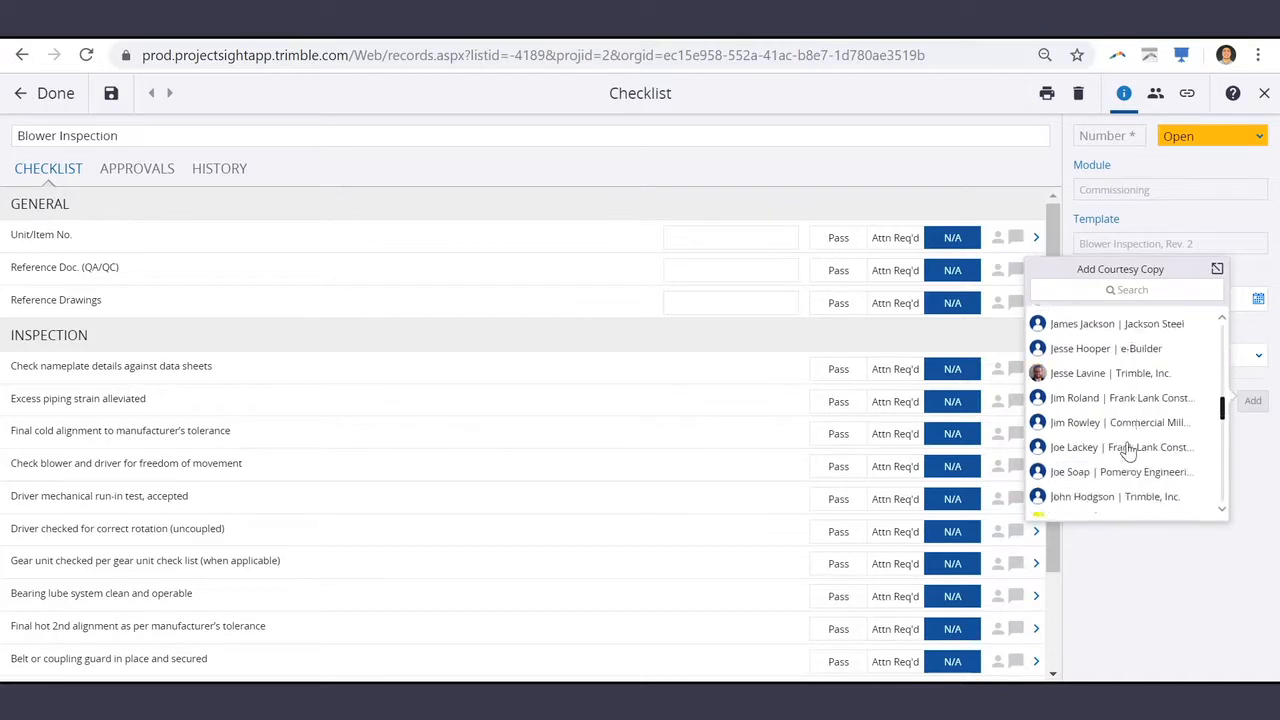
{"action": "left_click", "coordinate": [1092, 366]}
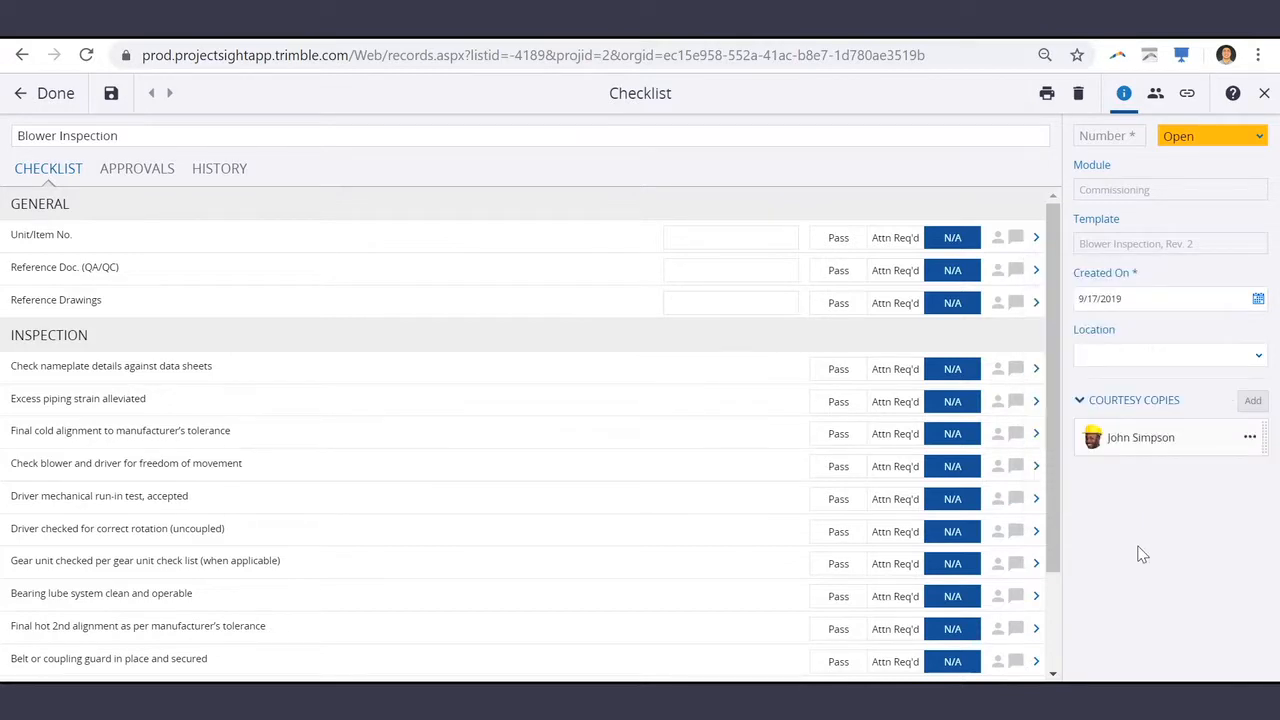
{"action": "left_click", "coordinate": [20, 93]}
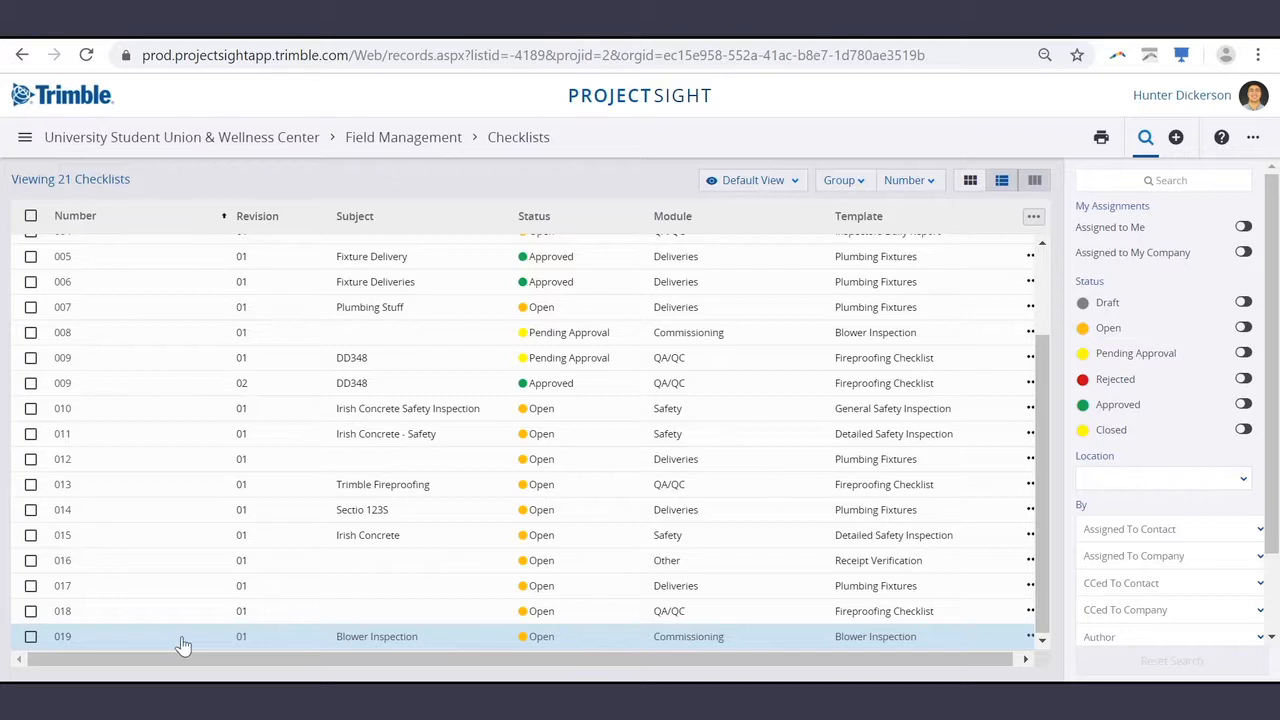
Step: In checklist 019, mark Reference Doc., Reference Drawings, nameplate details, excess piping strain and final cold alignment as Pass
{"action": "left_click", "coordinate": [180, 645]}
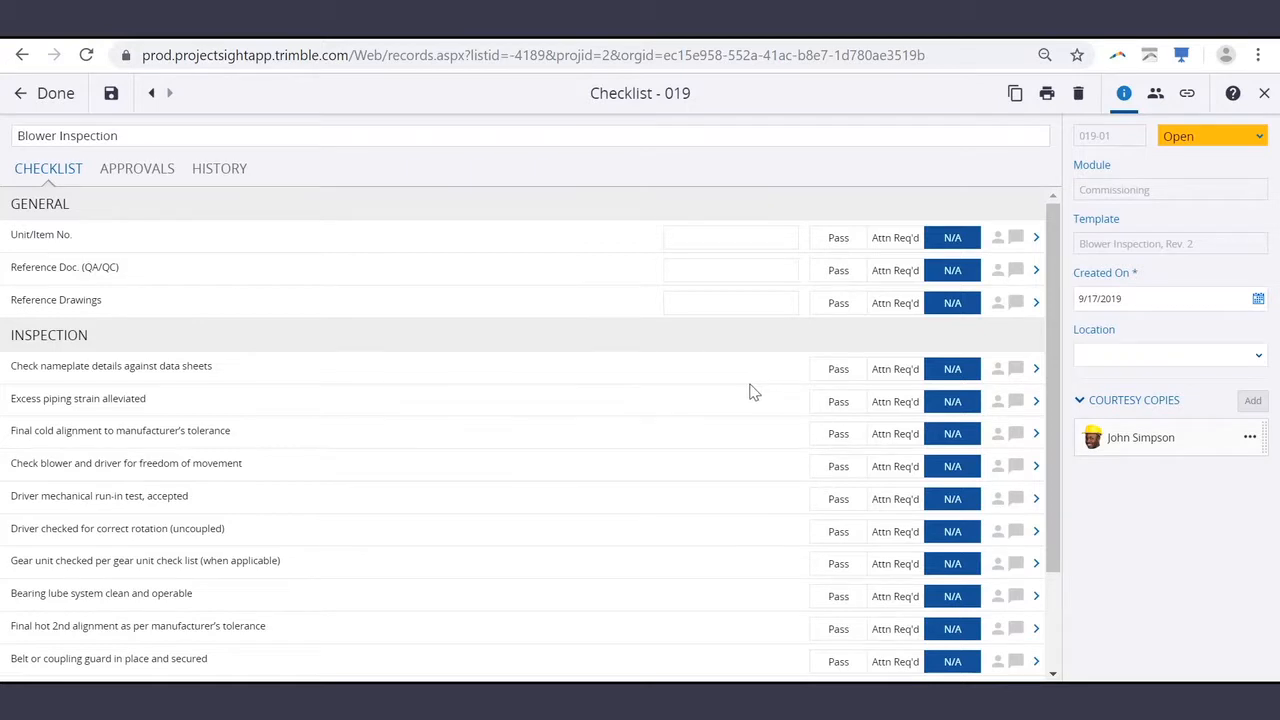
{"action": "left_click", "coordinate": [836, 369]}
{"action": "left_click", "coordinate": [840, 304]}
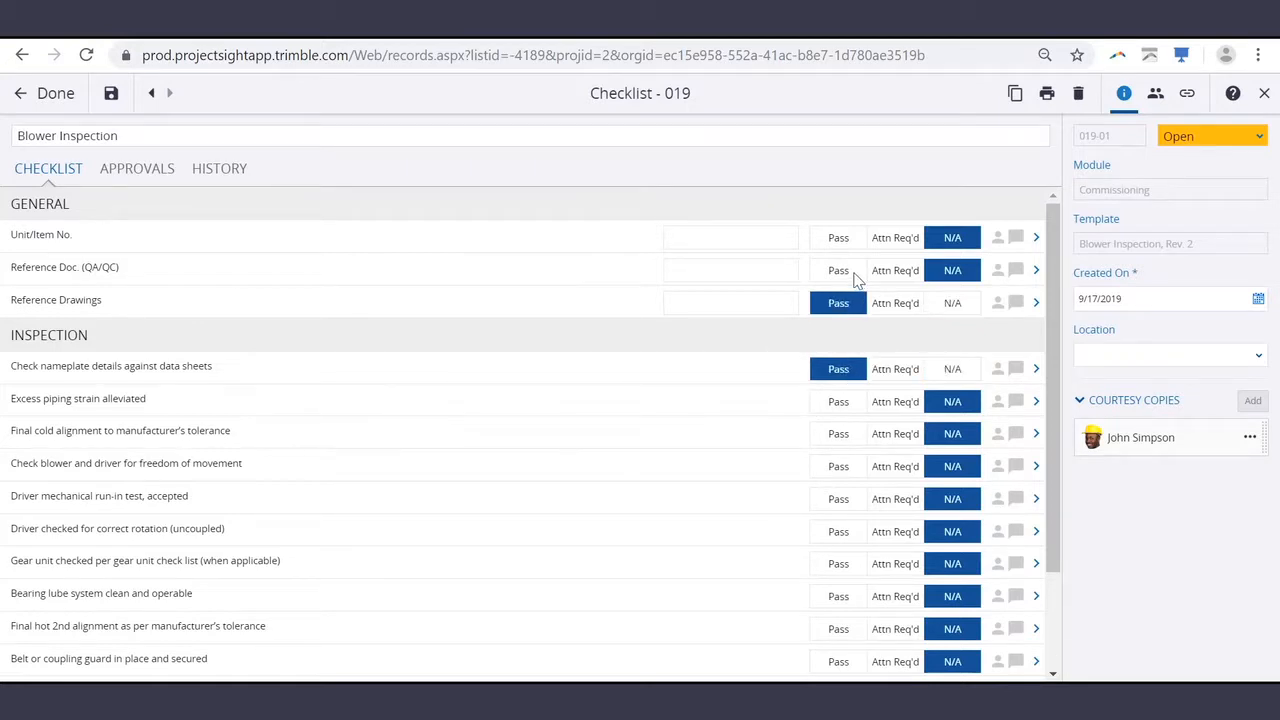
{"action": "left_click", "coordinate": [838, 270]}
{"action": "left_click", "coordinate": [836, 436]}
{"action": "left_click", "coordinate": [838, 403]}
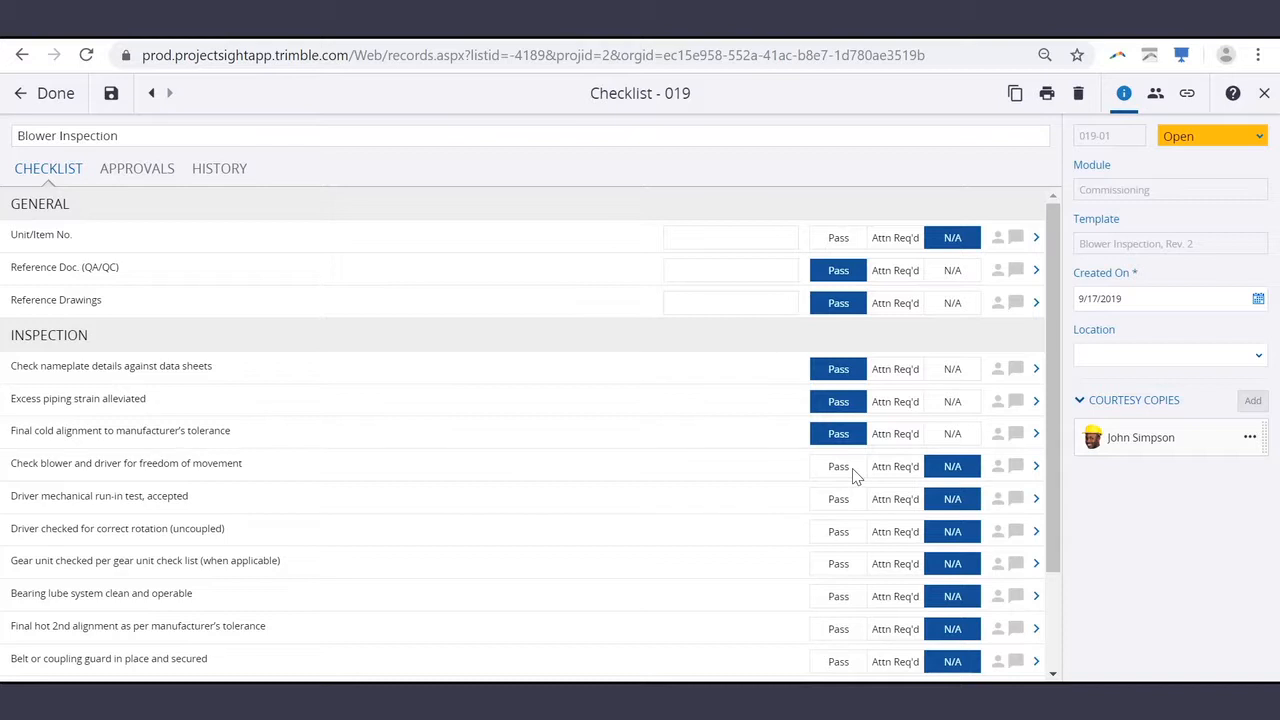
Step: Mark the blower and driver freedom of movement item as Attn Req'd and look through its comment, assignment and link options
{"action": "left_click", "coordinate": [897, 476]}
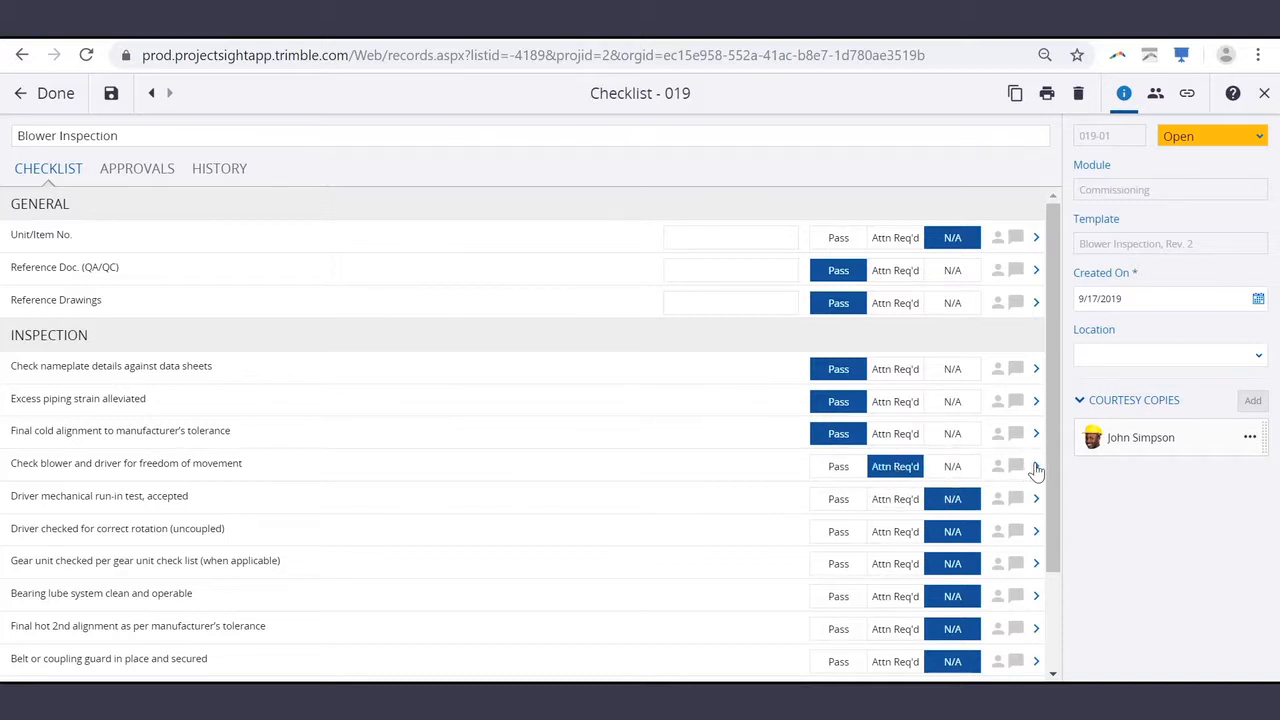
{"action": "left_click", "coordinate": [1035, 466]}
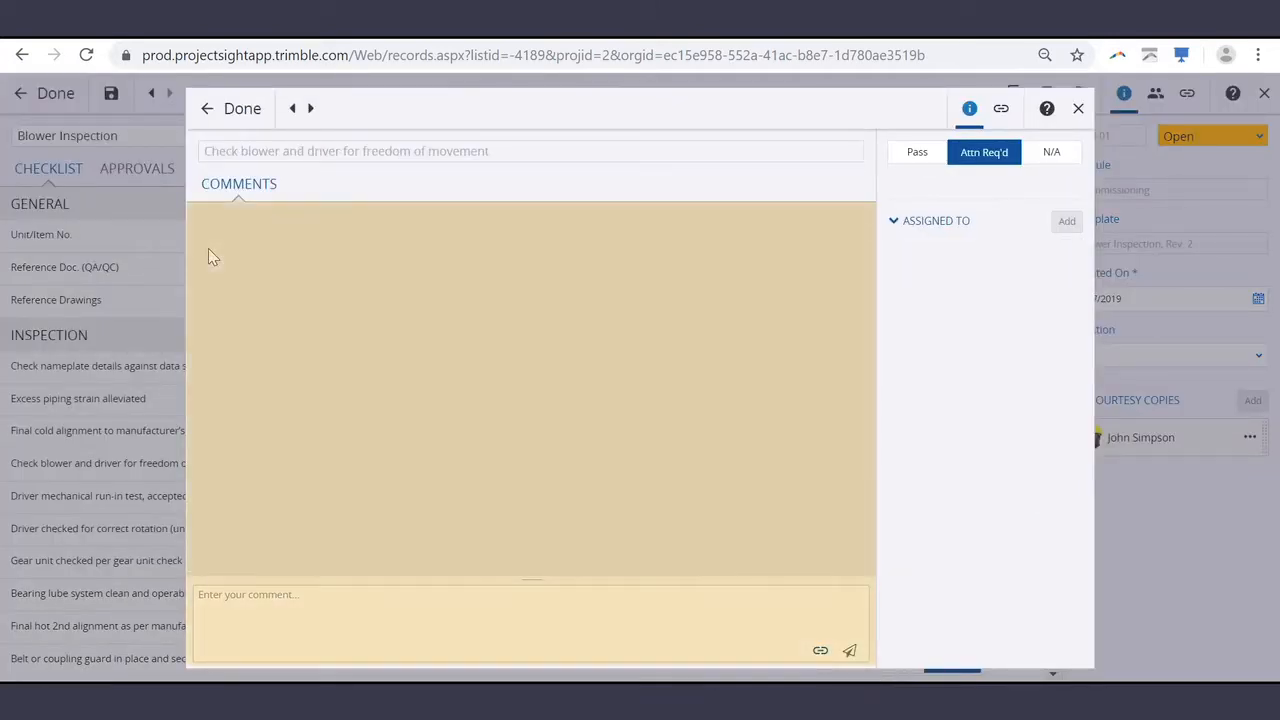
{"action": "left_click", "coordinate": [273, 626]}
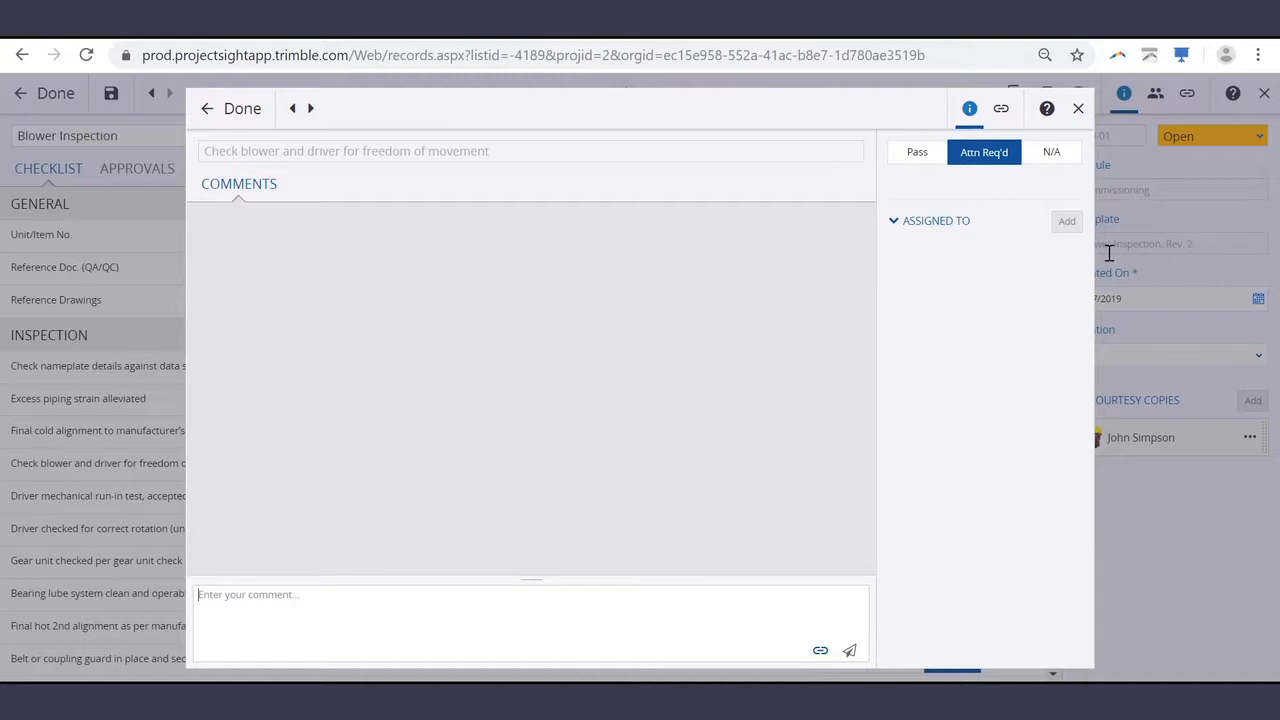
{"action": "left_click", "coordinate": [1076, 230]}
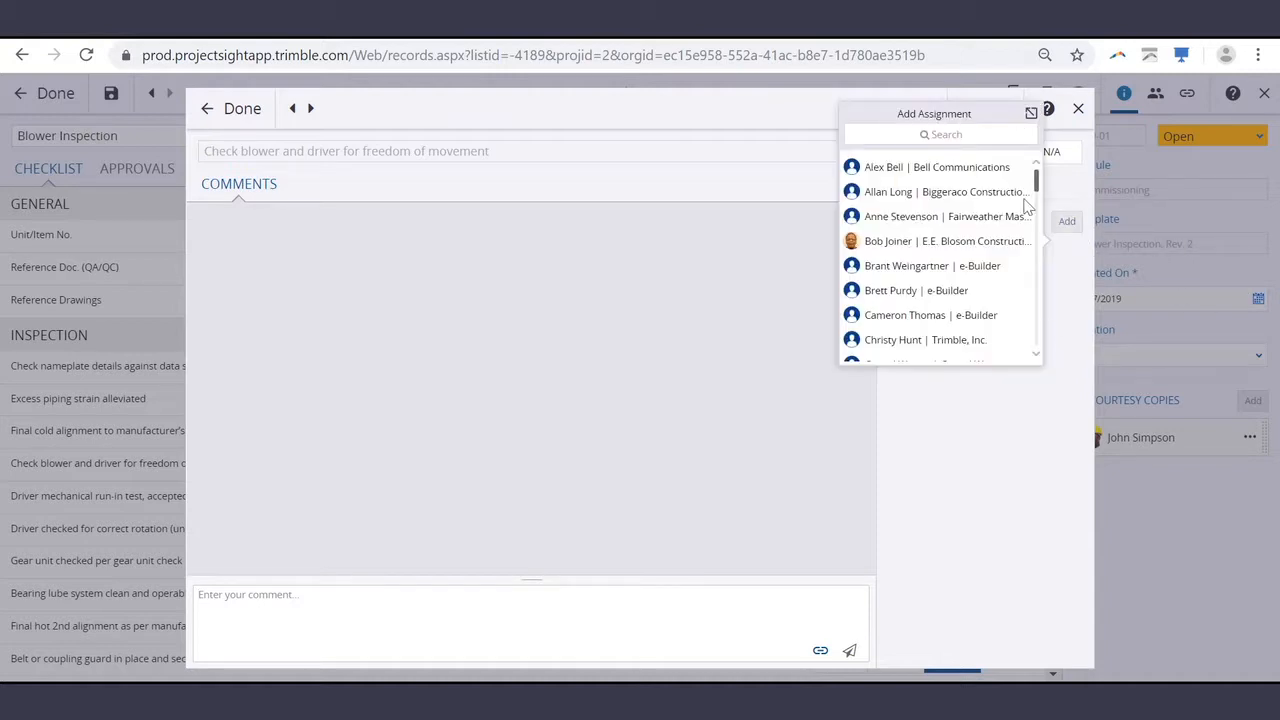
{"action": "left_click_drag", "start_coordinate": [1036, 180], "coordinate": [1035, 213]}
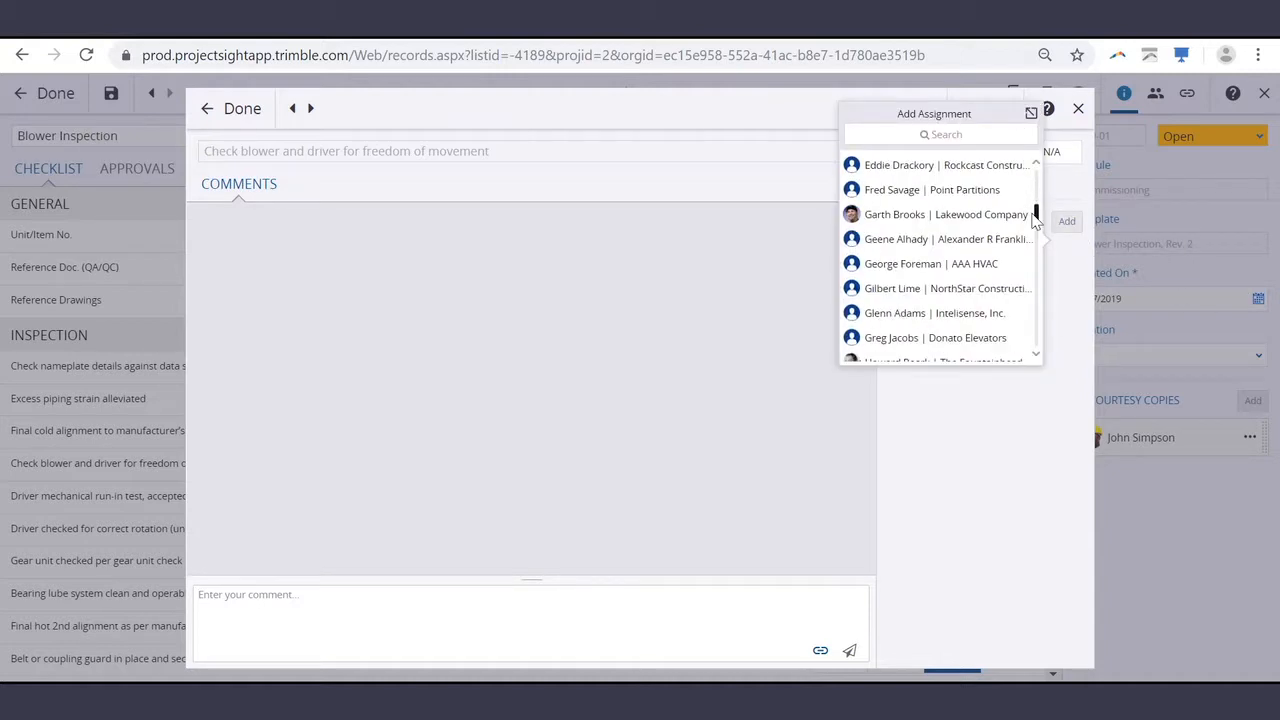
{"action": "left_click", "coordinate": [1072, 311]}
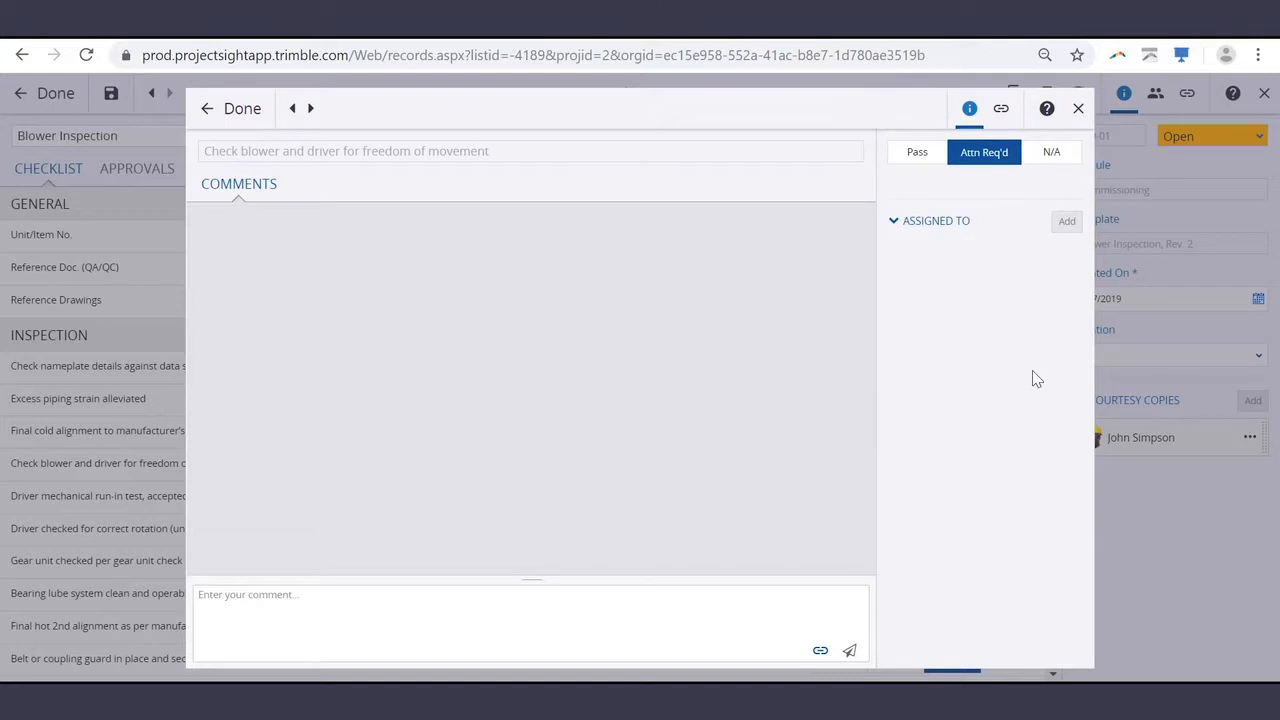
{"action": "left_click", "coordinate": [1004, 112]}
{"action": "left_click", "coordinate": [895, 158]}
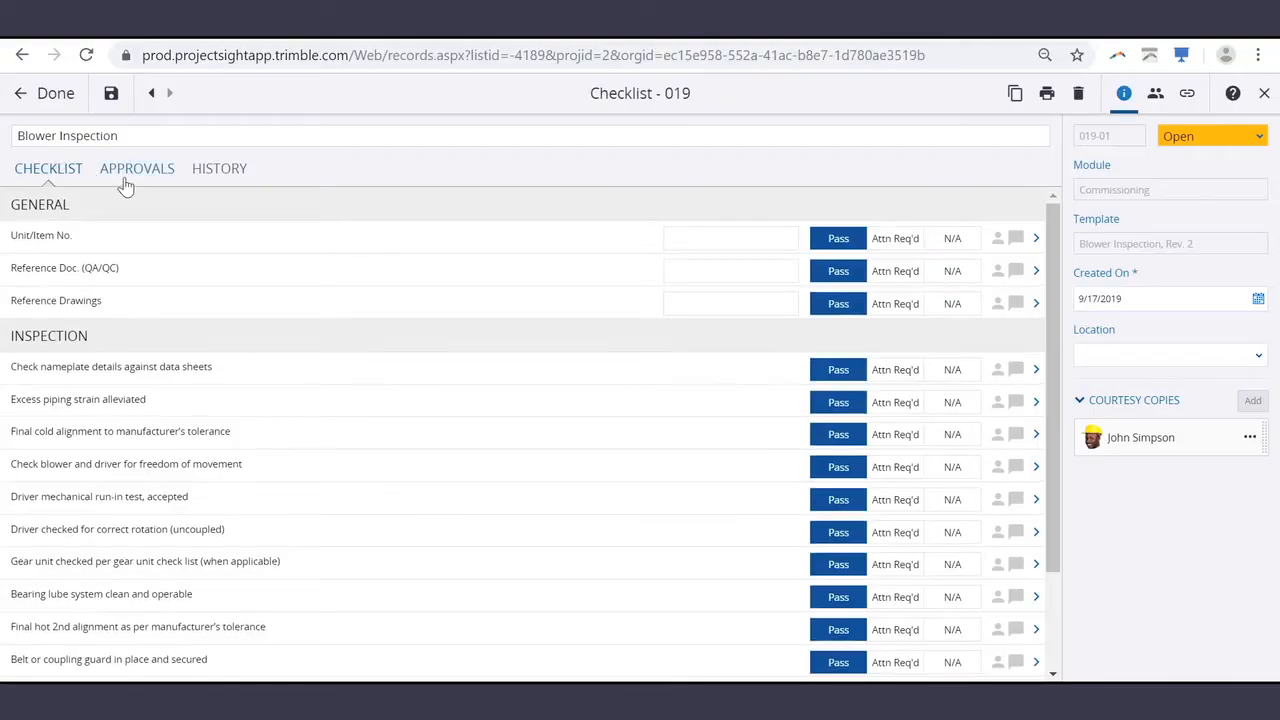
Step: Record the Quality Assurance approver's decision as Approved, with the Approved On date 9/17/2019
{"action": "left_click", "coordinate": [122, 172]}
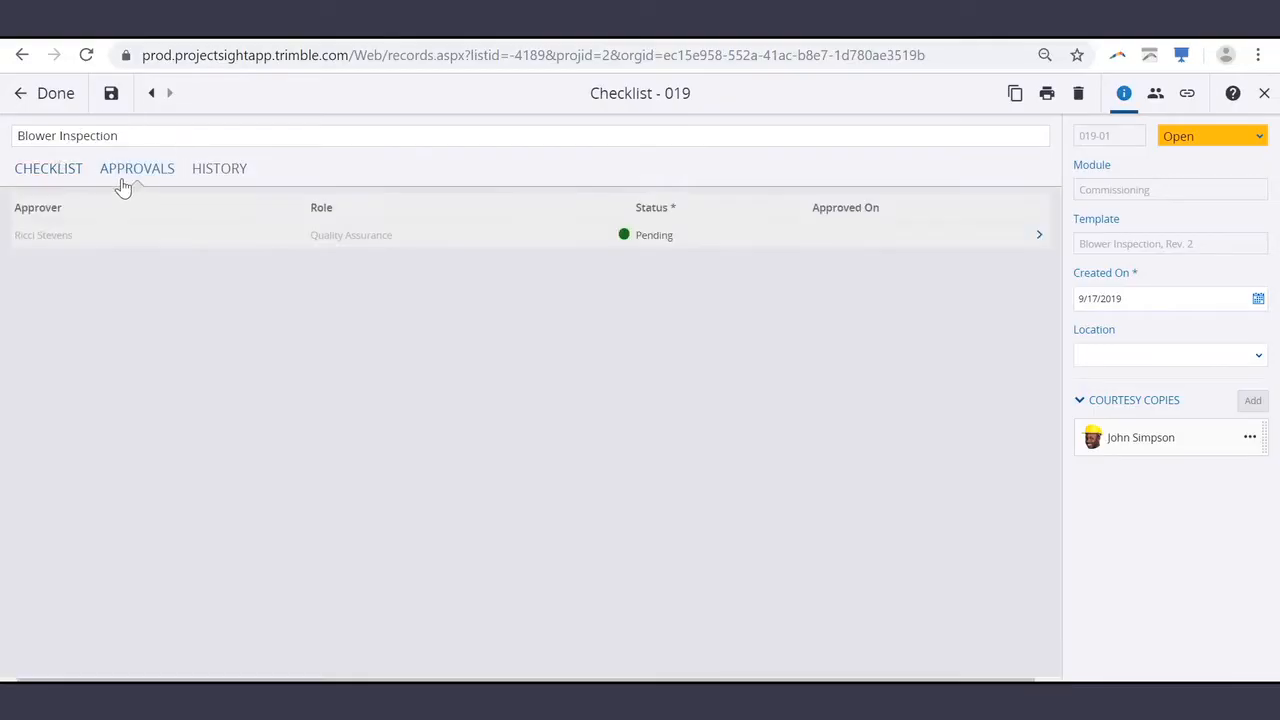
{"action": "left_click", "coordinate": [1040, 240]}
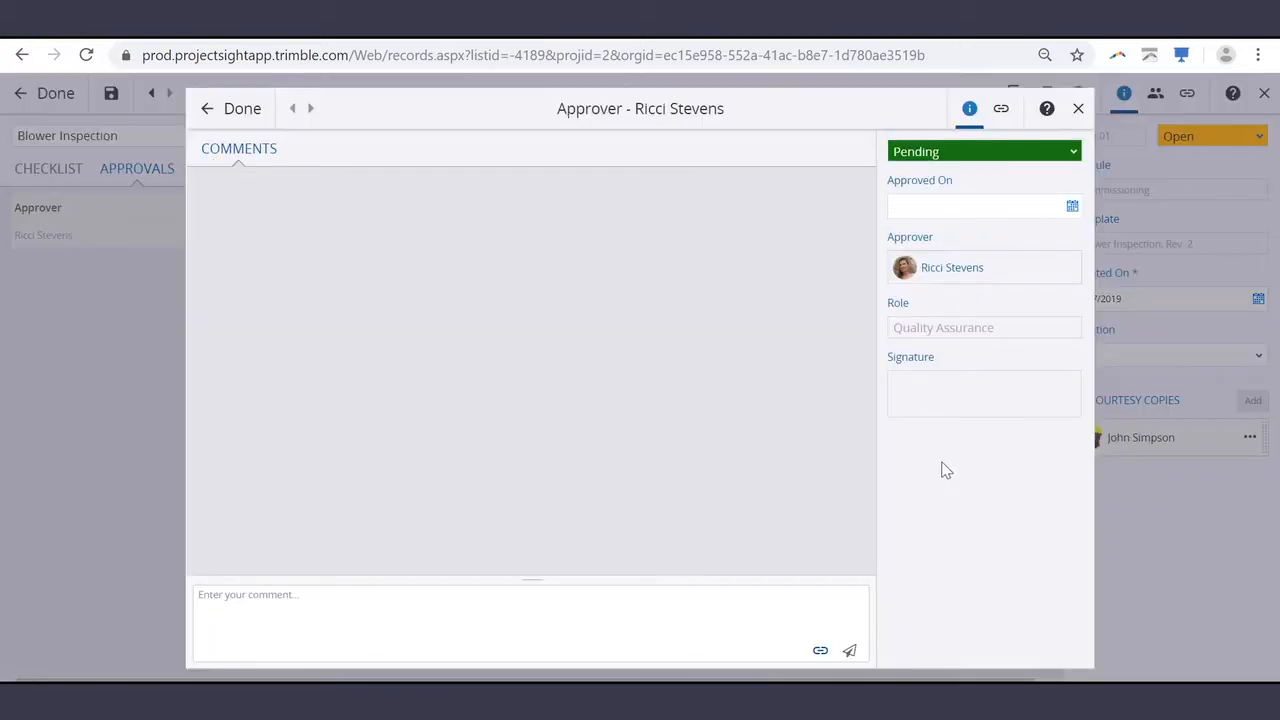
{"action": "left_click", "coordinate": [1073, 208]}
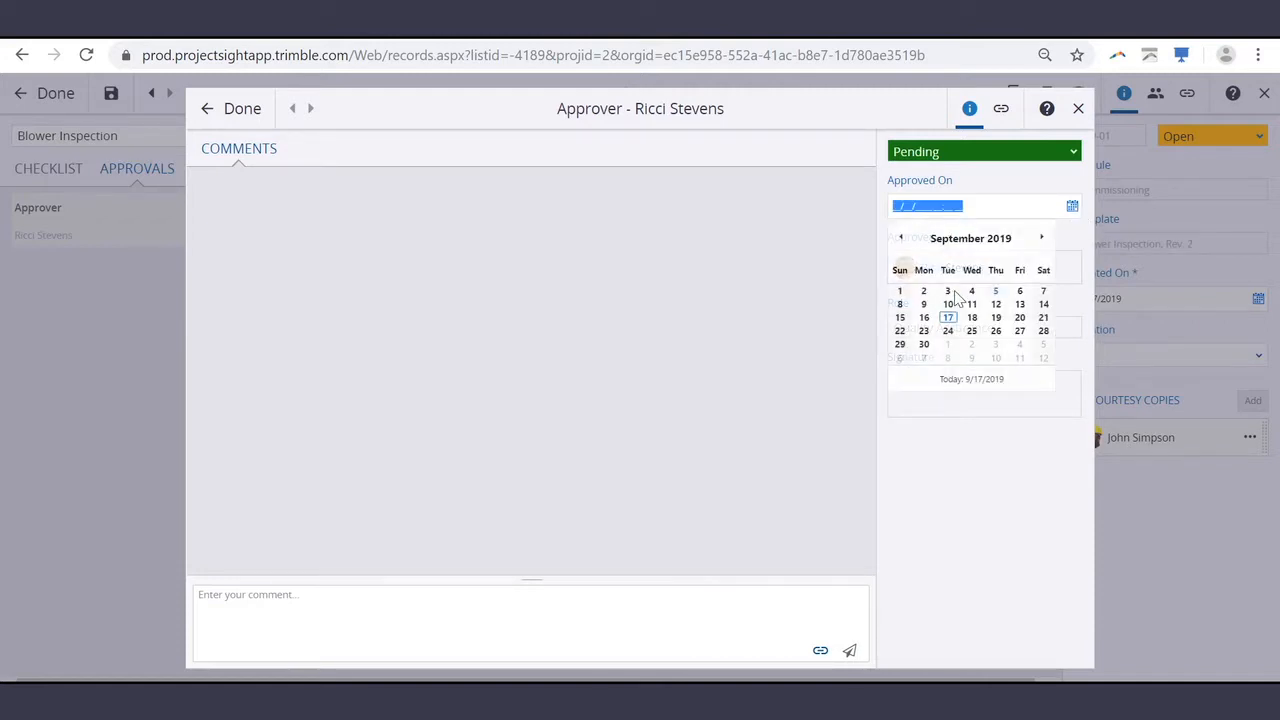
{"action": "left_click", "coordinate": [946, 317]}
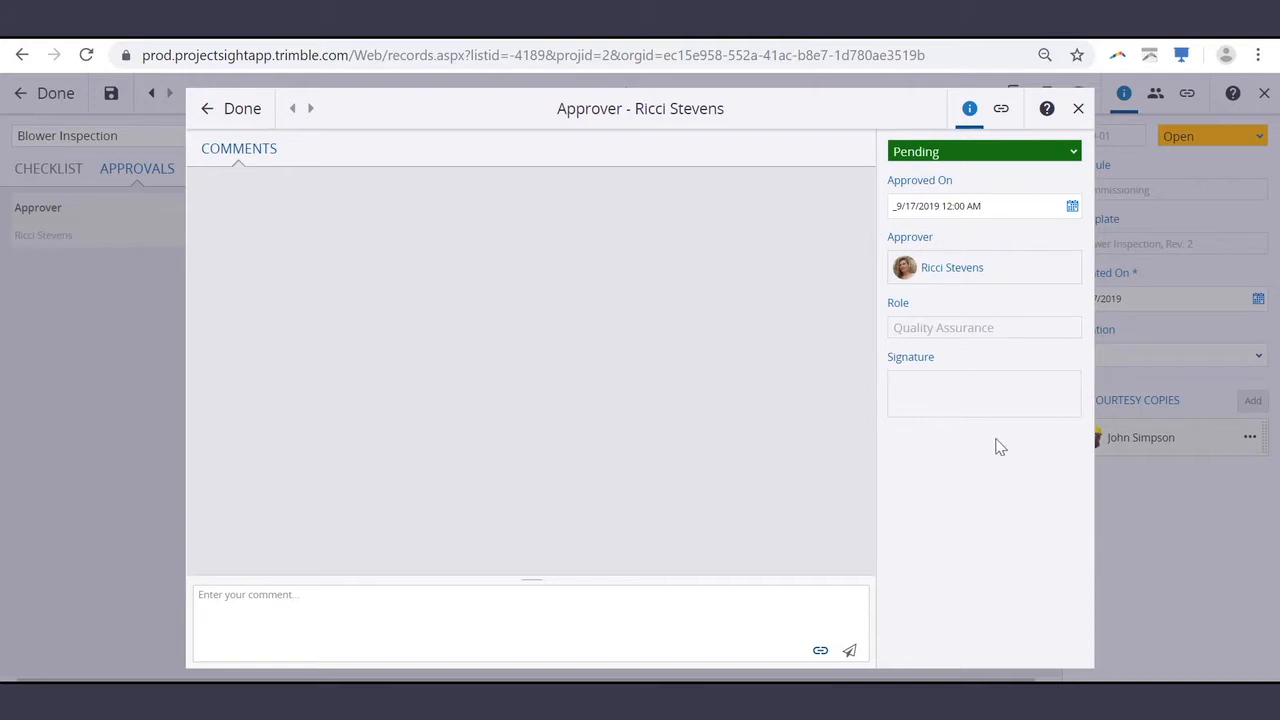
{"action": "left_click", "coordinate": [940, 395]}
{"action": "left_click", "coordinate": [1072, 155]}
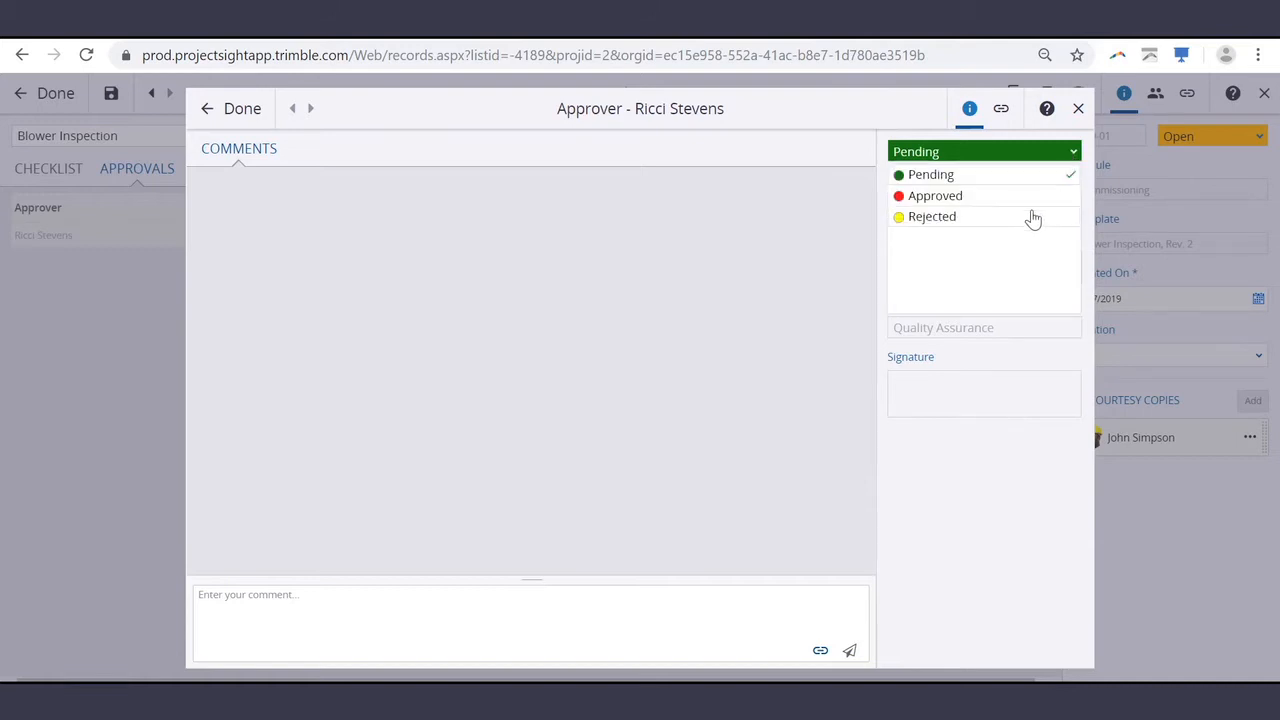
{"action": "left_click", "coordinate": [1012, 197]}
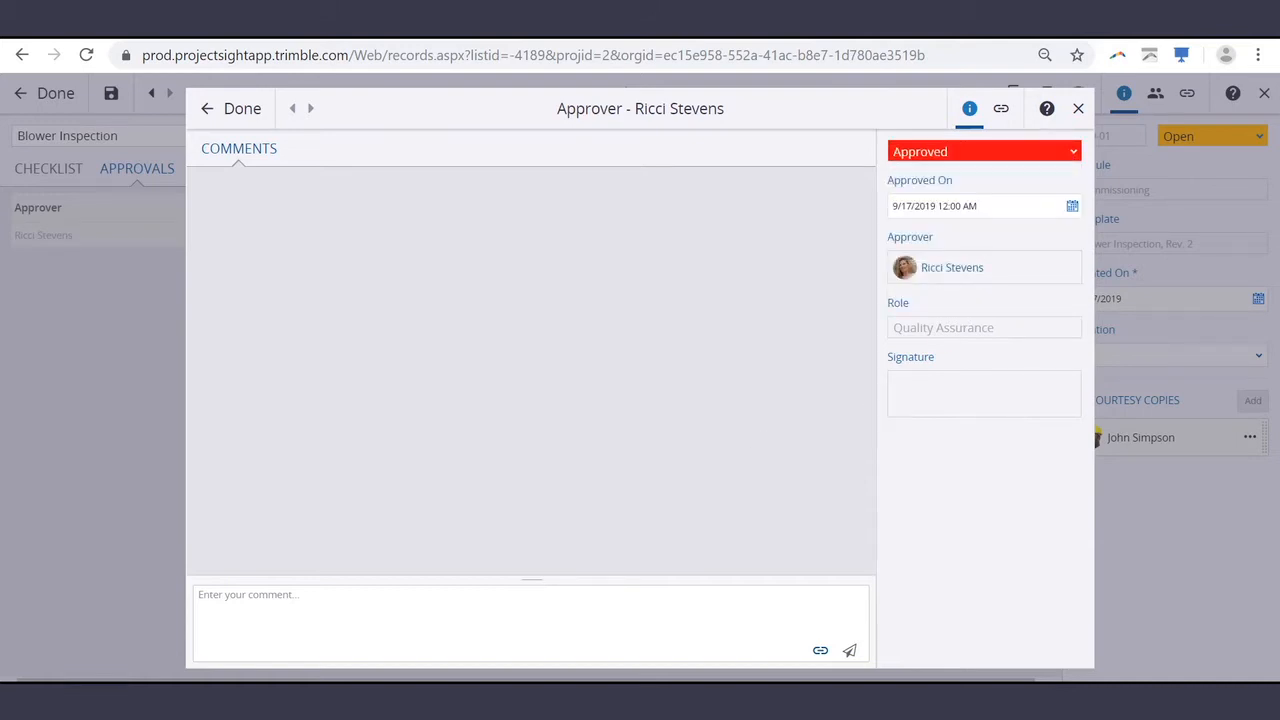
{"action": "left_click", "coordinate": [240, 108]}
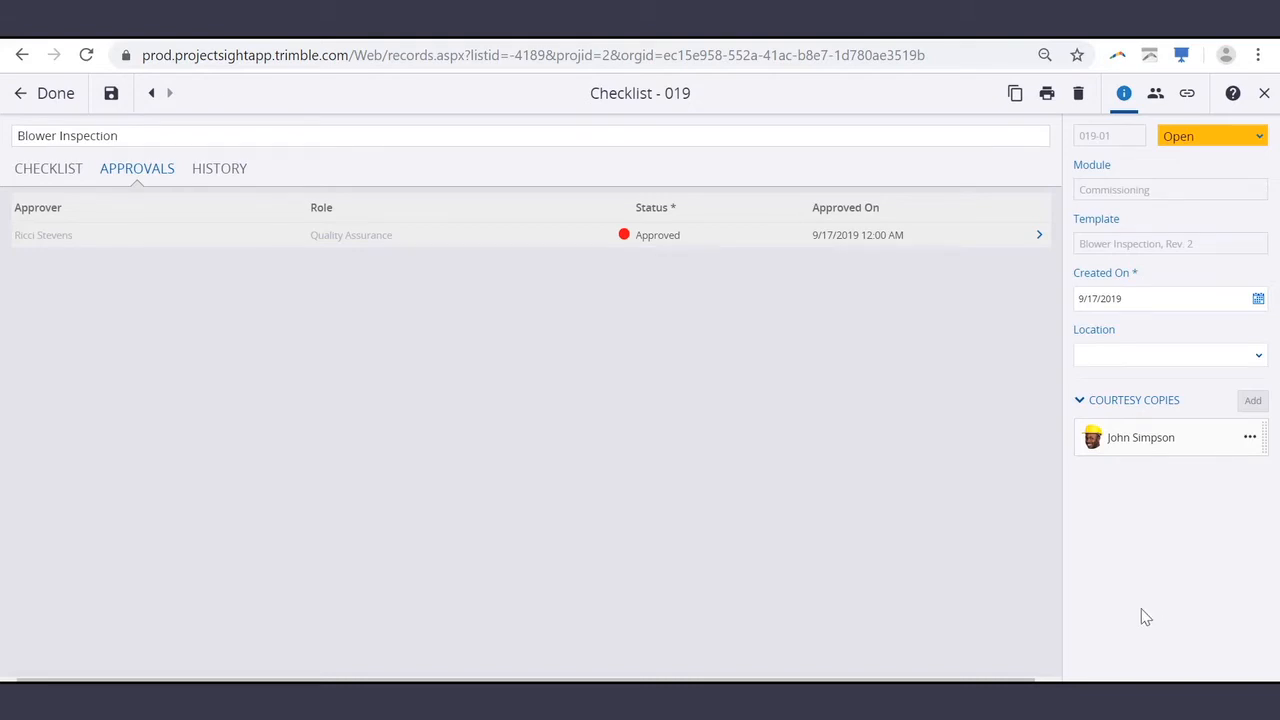
Step: Set the overall status of the Blower Inspection checklist to Closed
{"action": "left_click", "coordinate": [1258, 138]}
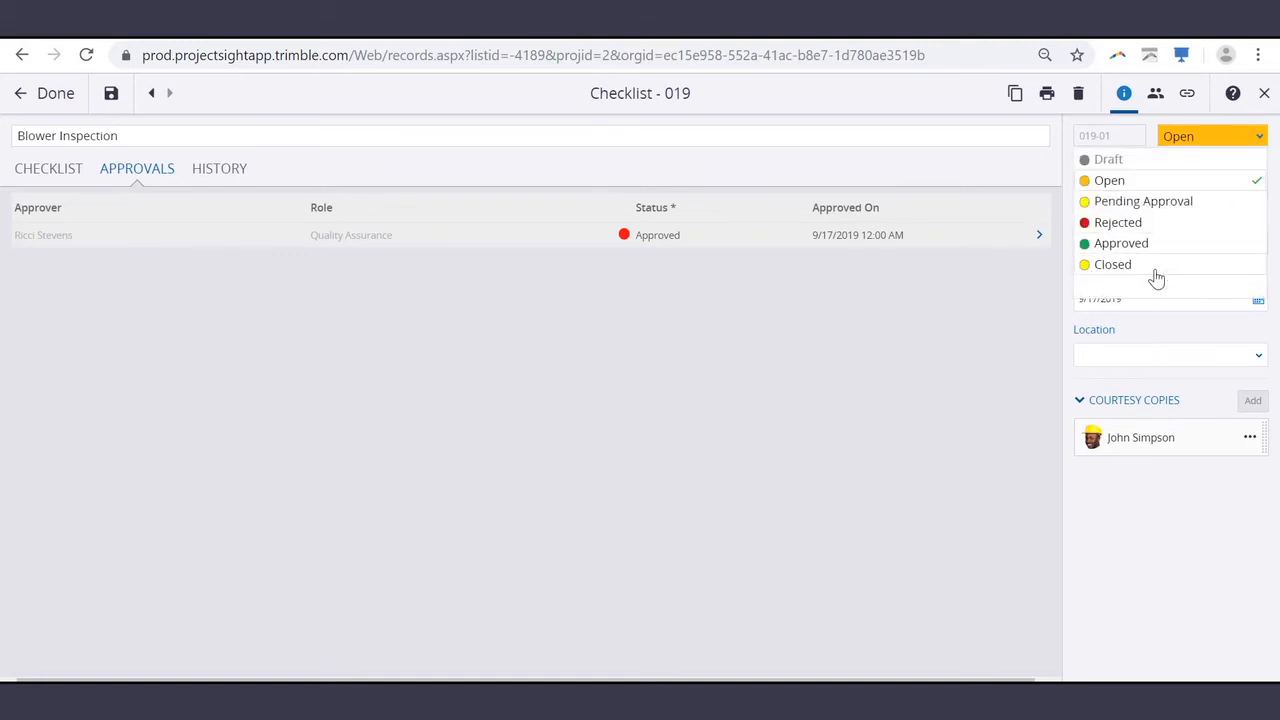
{"action": "left_click", "coordinate": [1155, 270]}
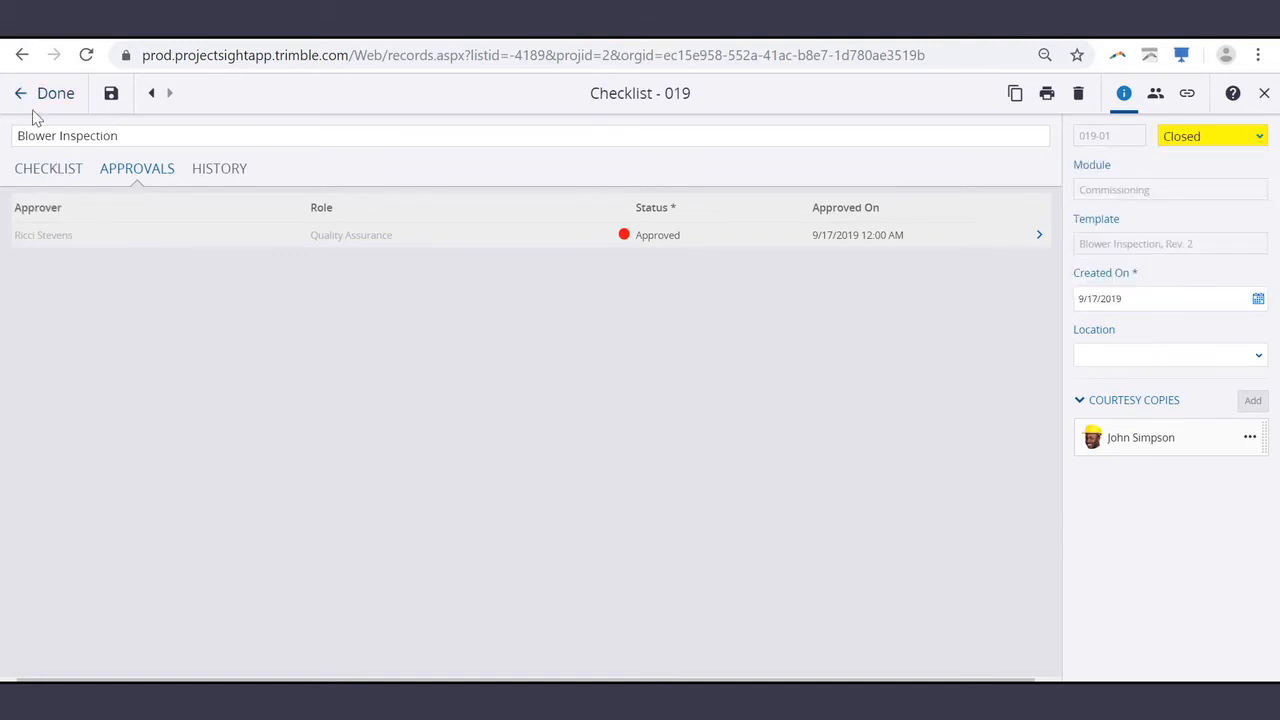